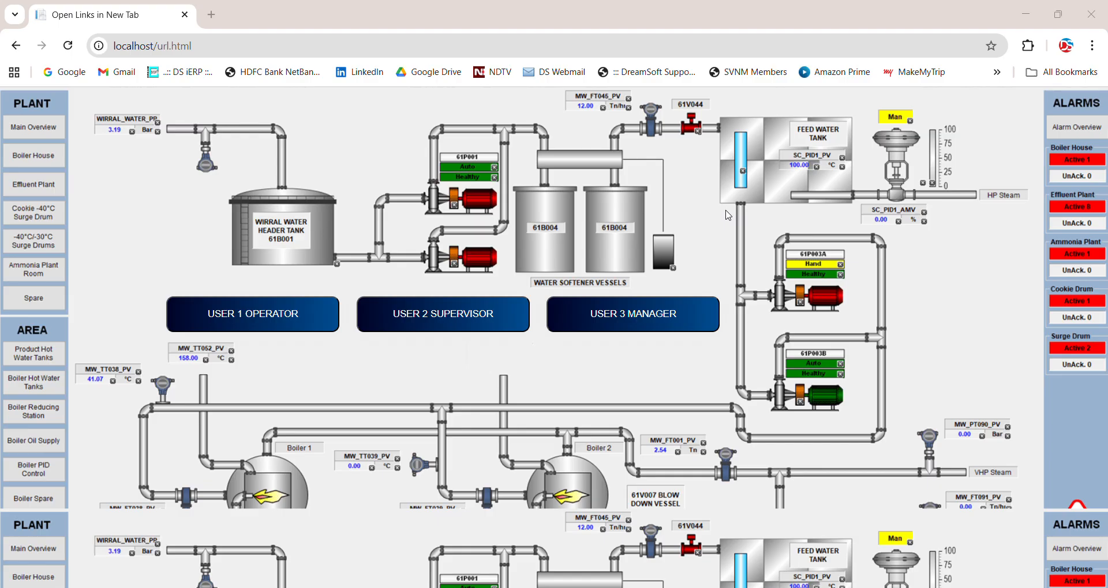
Open the reporting application as User 1 Operator and go to the batch report filters
{"action": "left_click", "coordinate": [290, 321]}
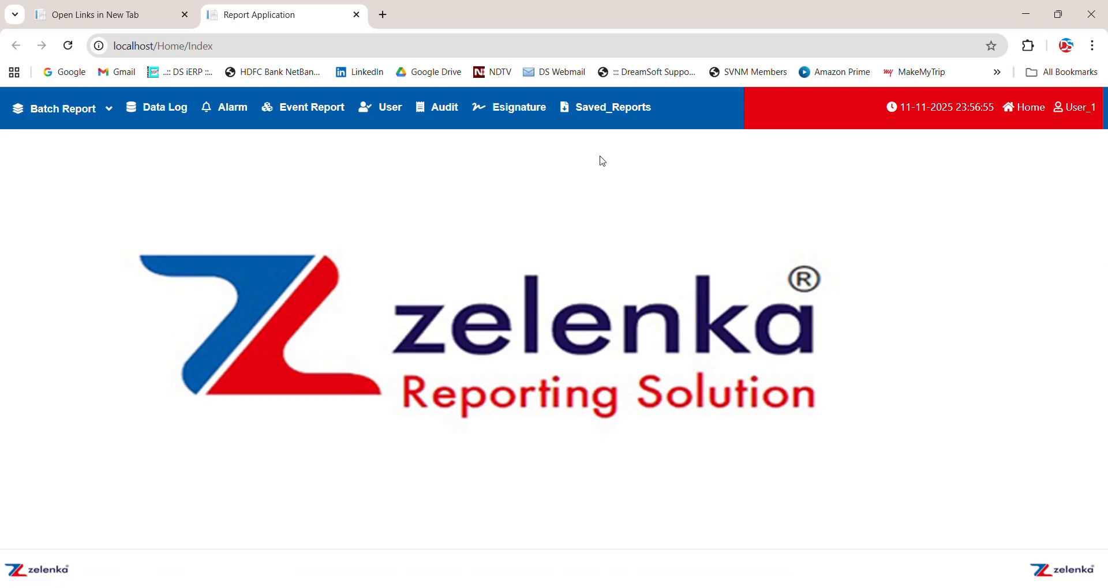
{"action": "left_click", "coordinate": [59, 107]}
{"action": "left_click", "coordinate": [54, 138]}
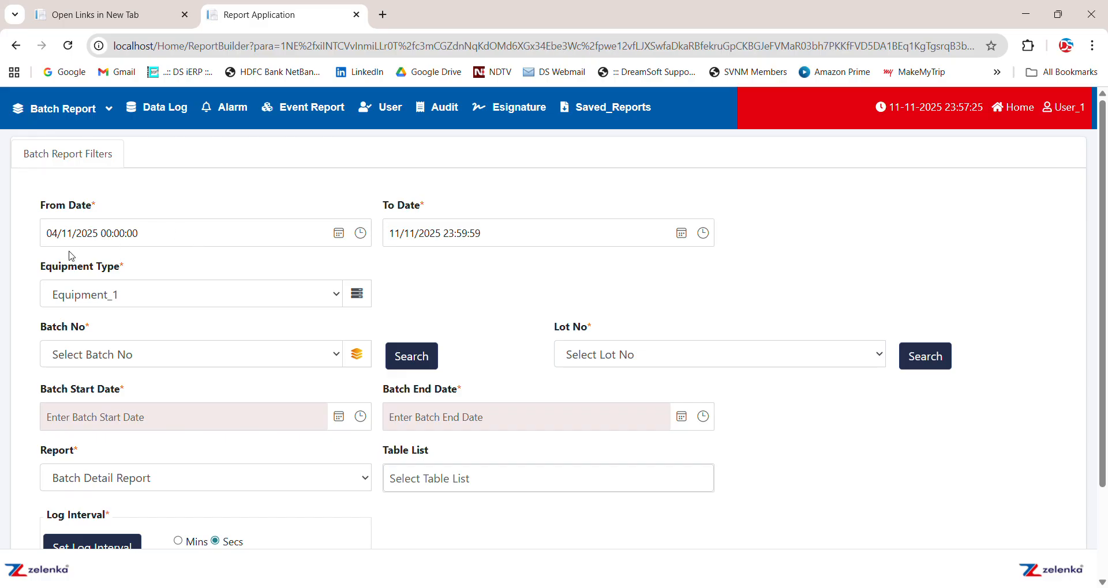
Set the batch report's From Date to 06/05/2025, keeping the 00:00:00 start time
{"action": "left_click", "coordinate": [51, 233]}
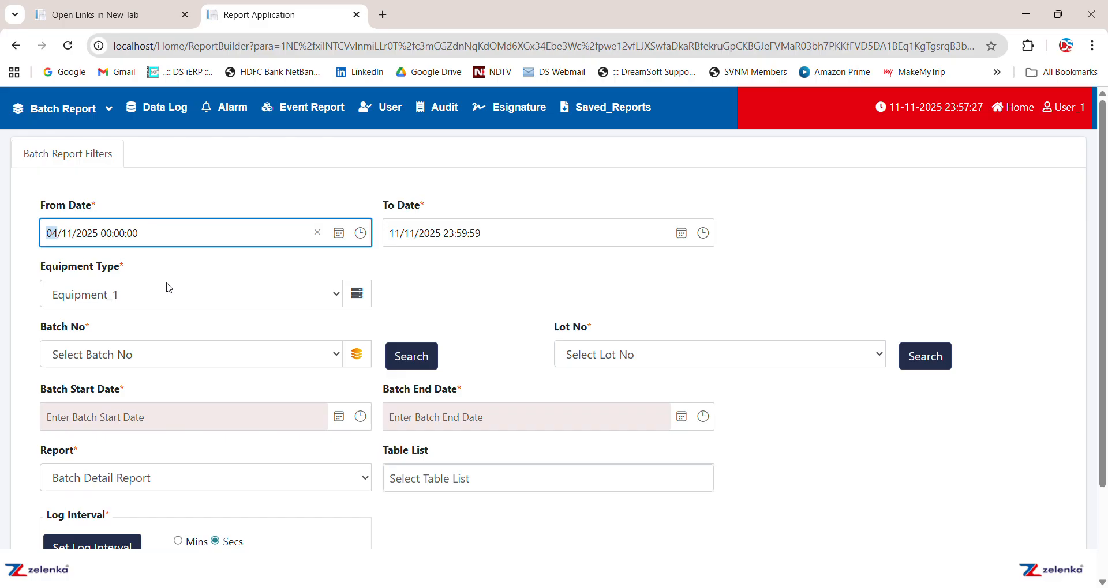
{"action": "type", "text": "06/05"}
Set the batch report's To Date to 06/05/2025 12:00:00
{"action": "left_click", "coordinate": [397, 239]}
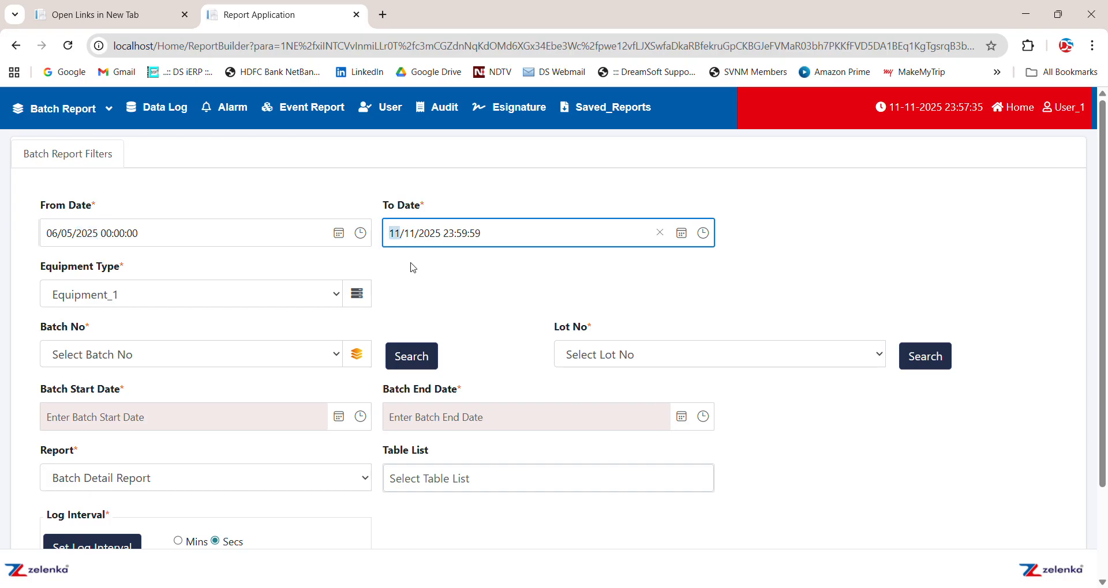
{"action": "type", "text": "06/05"}
{"action": "key", "text": "Right"}
{"action": "type", "text": "12:00:00"}
{"action": "left_click", "coordinate": [451, 269]}
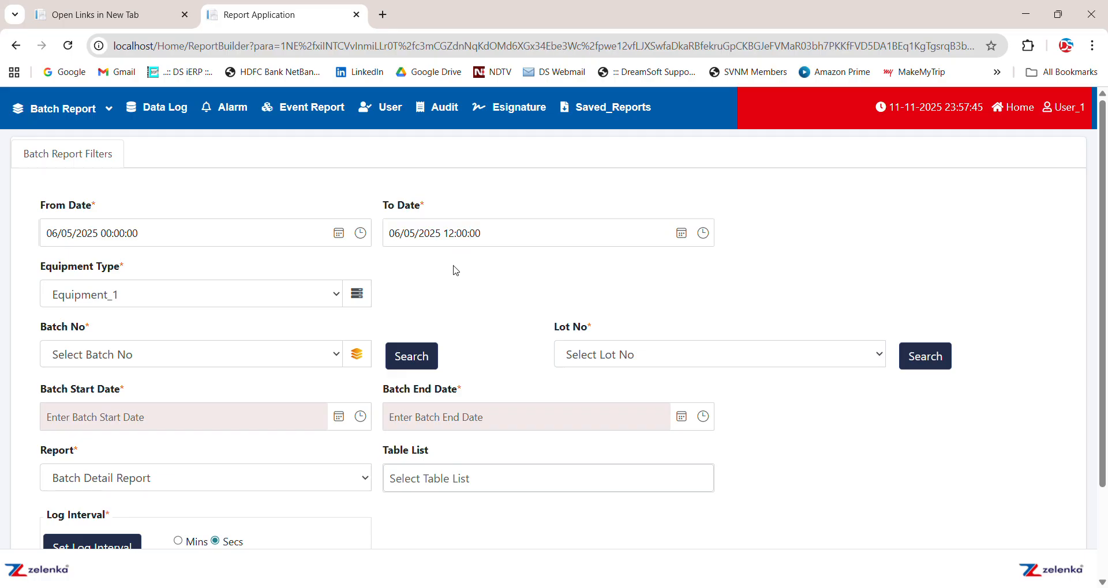
Keep Equipment_1 as the equipment type, search for its batches and use Batch 4
{"action": "left_click", "coordinate": [214, 296]}
{"action": "left_click", "coordinate": [214, 297]}
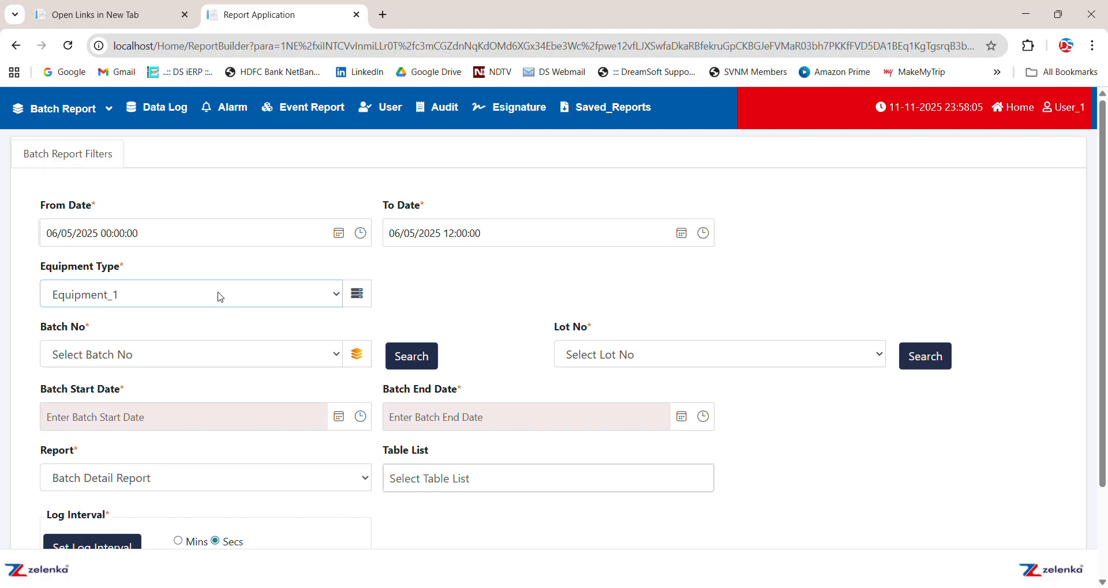
{"action": "left_click", "coordinate": [222, 295]}
{"action": "left_click", "coordinate": [220, 298]}
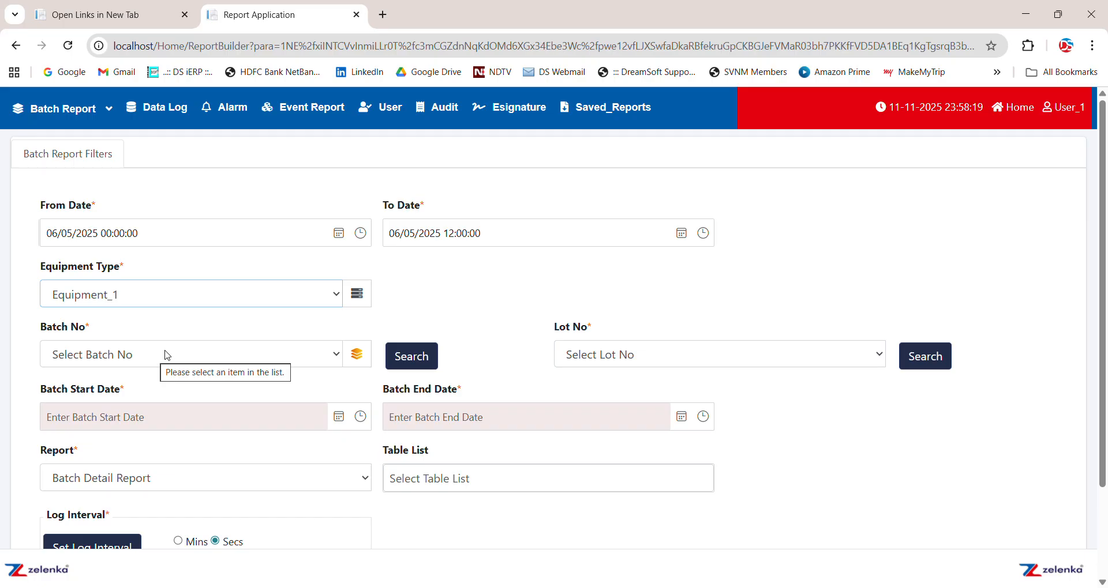
{"action": "left_click", "coordinate": [409, 361]}
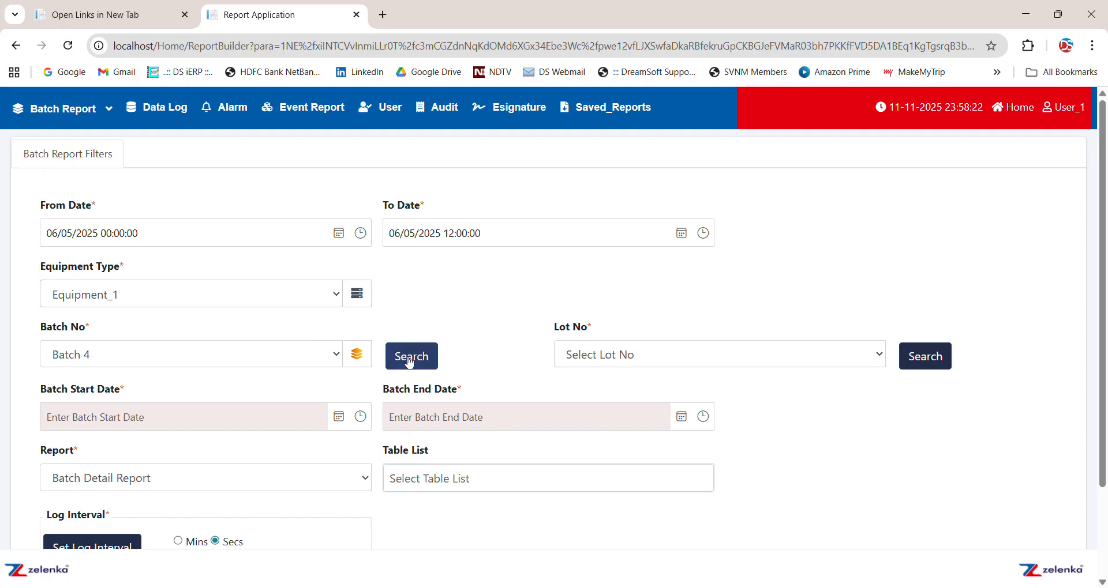
{"action": "left_click", "coordinate": [217, 361]}
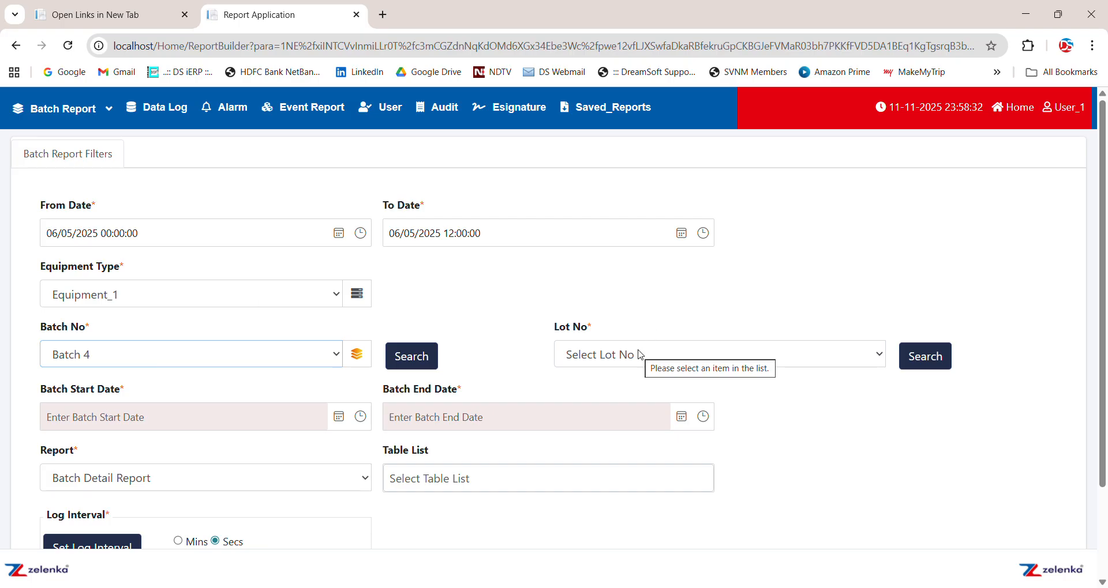
Search for the lots of Batch 4 and use lot LT01
{"action": "left_click", "coordinate": [931, 357]}
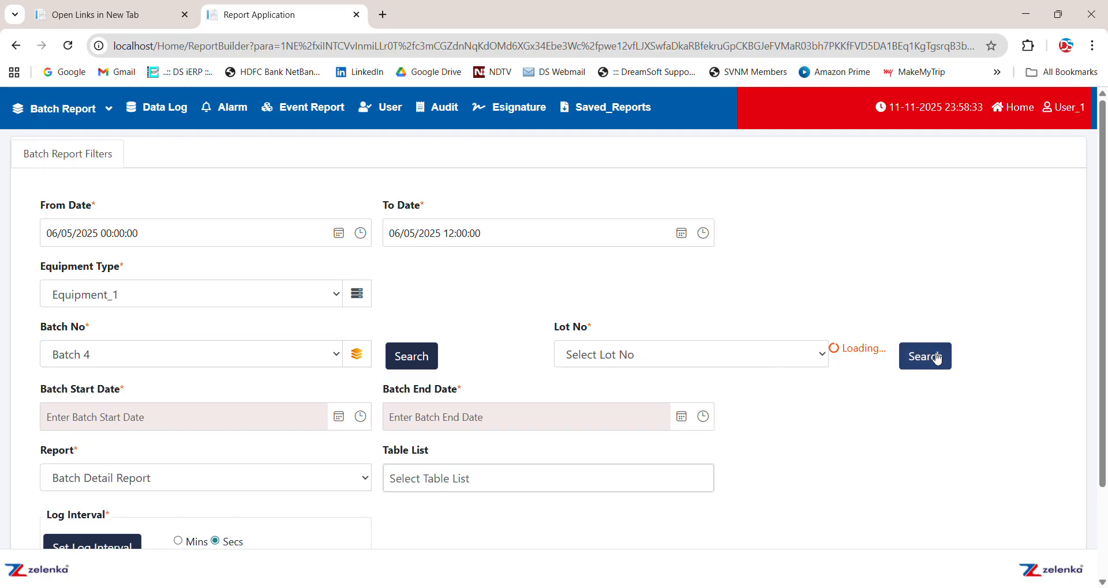
{"action": "left_click", "coordinate": [761, 361]}
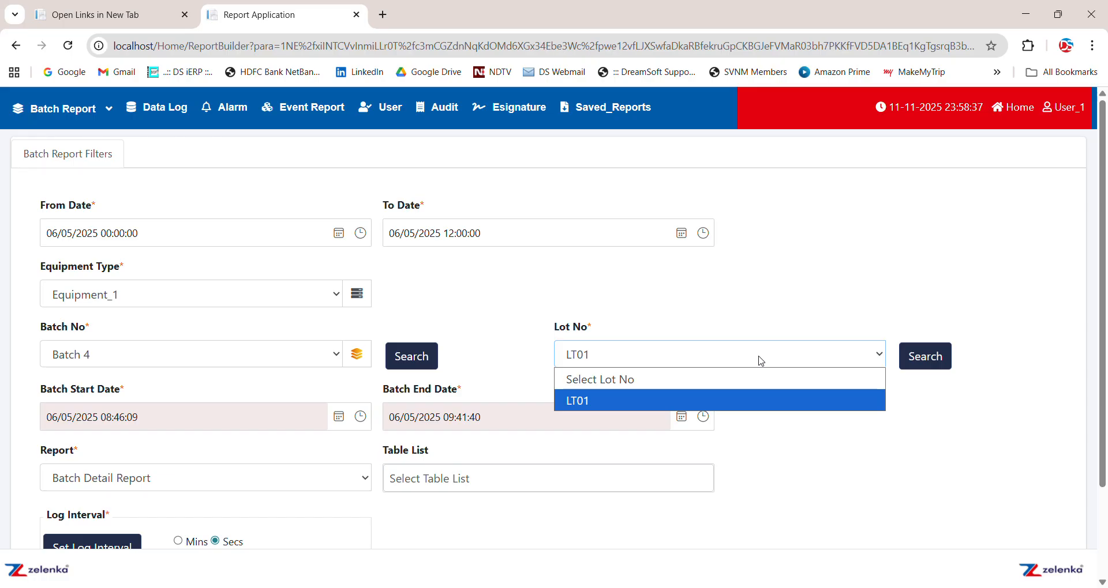
{"action": "left_click", "coordinate": [761, 361]}
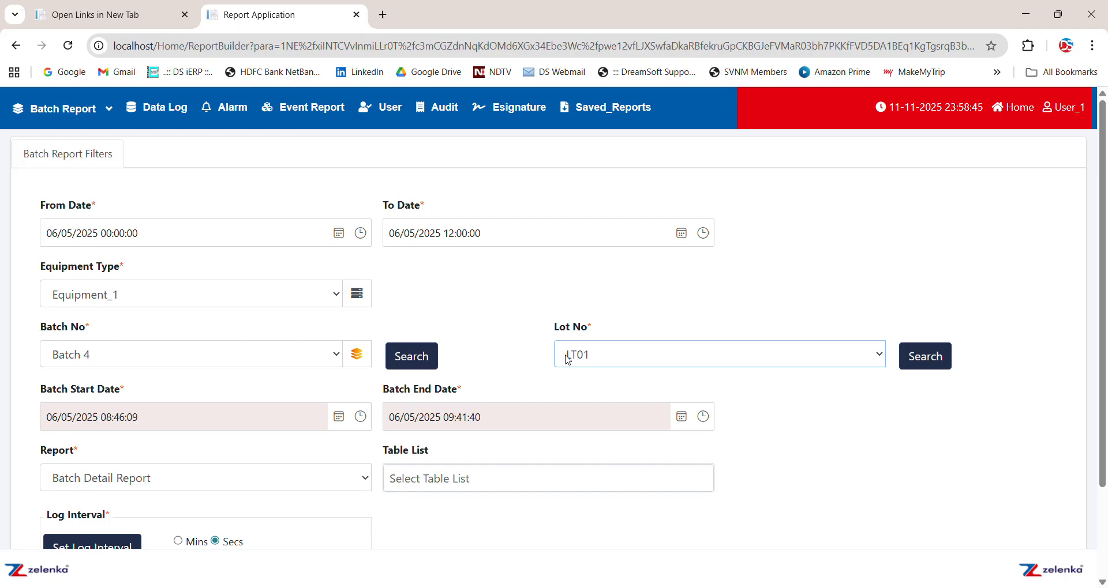
{"action": "left_click", "coordinate": [608, 355]}
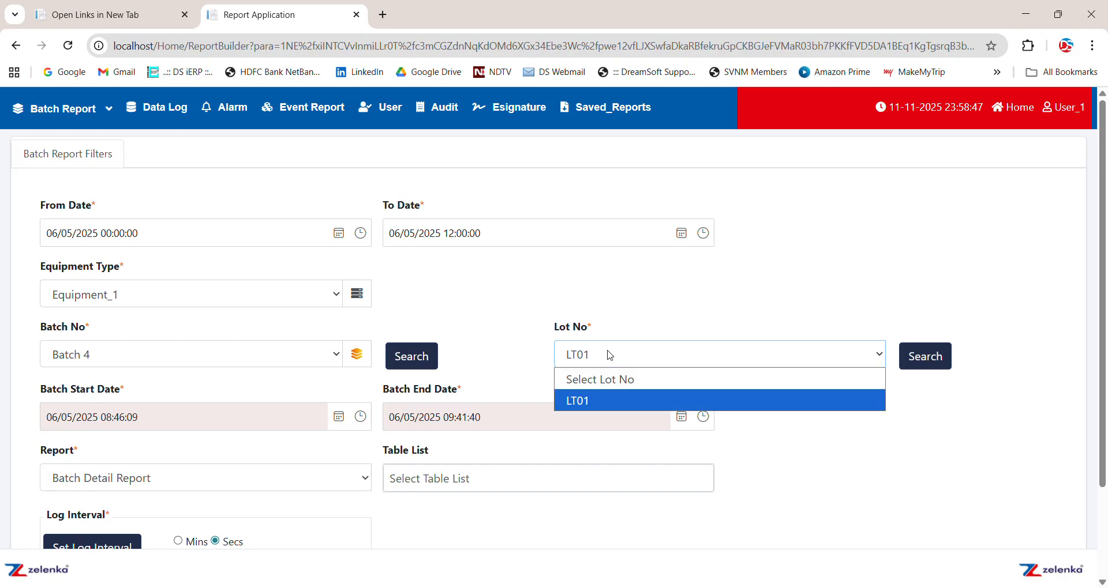
{"action": "left_click", "coordinate": [610, 355]}
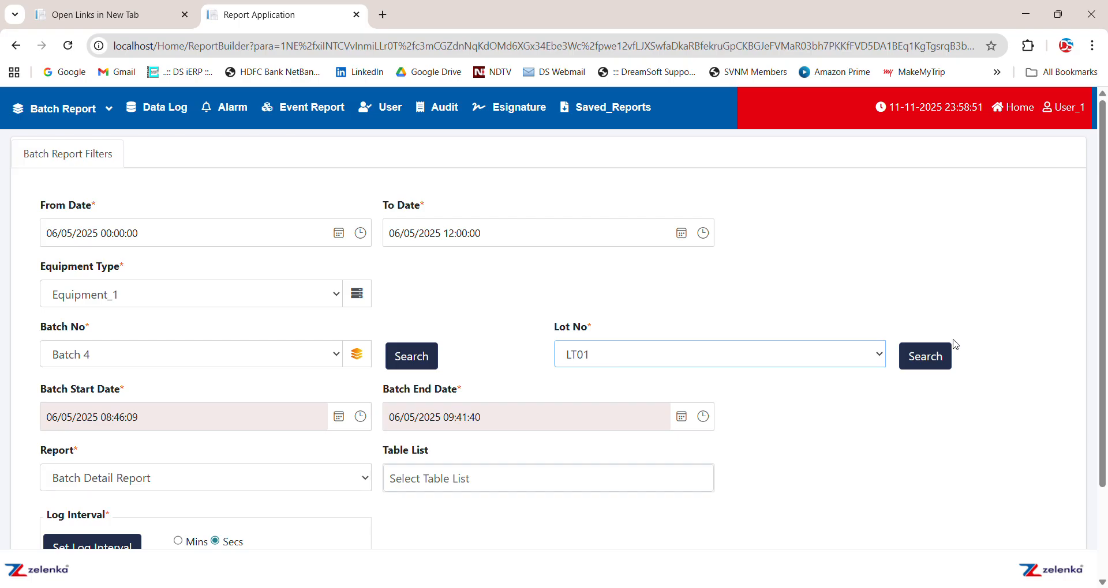
Choose Batch Detail Report as the report type
{"action": "left_click_drag", "start_coordinate": [1101, 353], "coordinate": [1099, 444]}
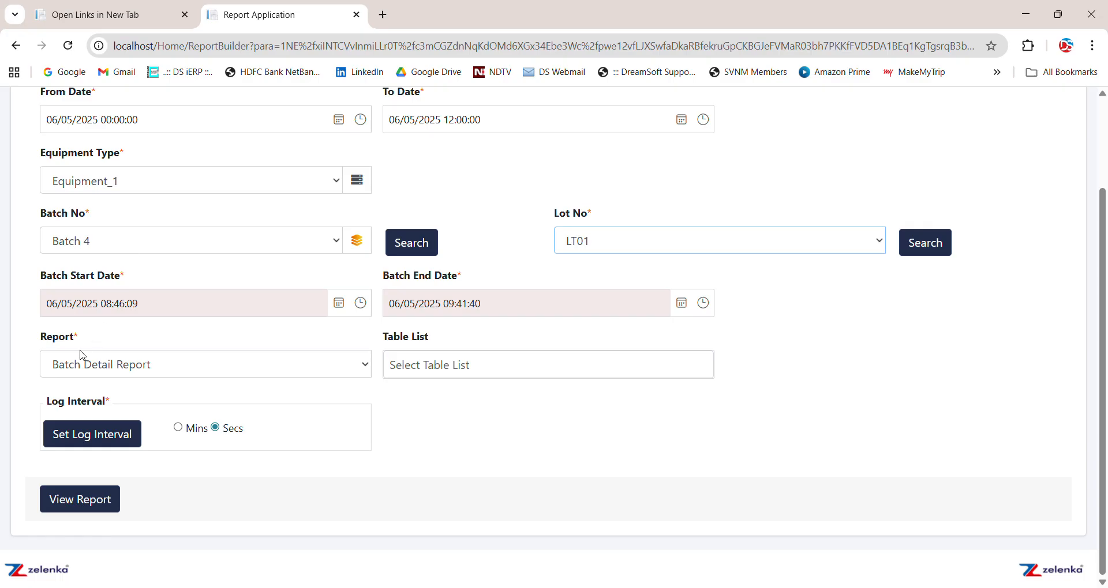
{"action": "left_click", "coordinate": [132, 367]}
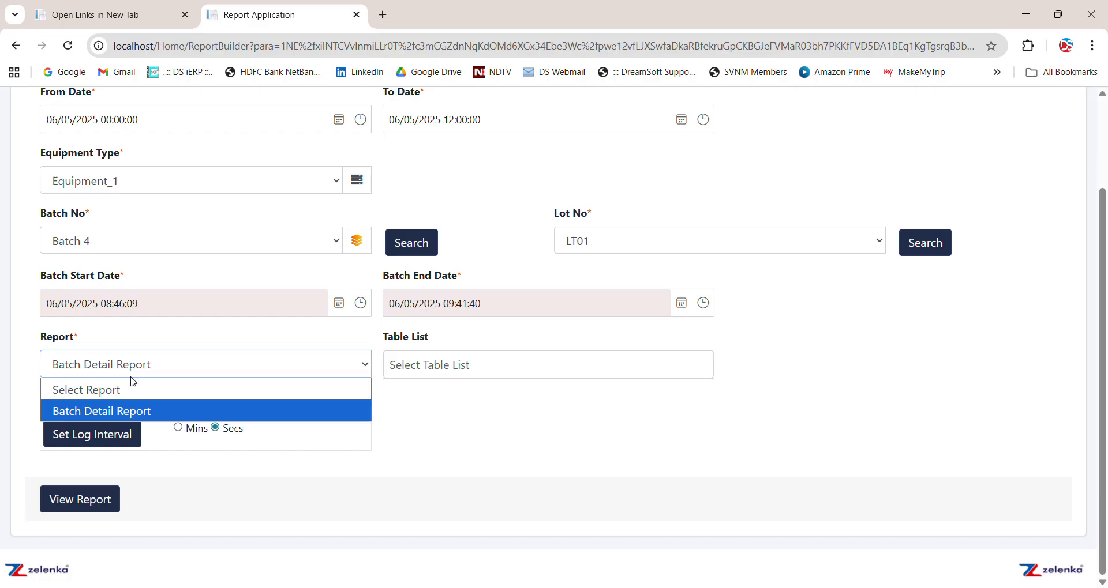
{"action": "left_click", "coordinate": [140, 410]}
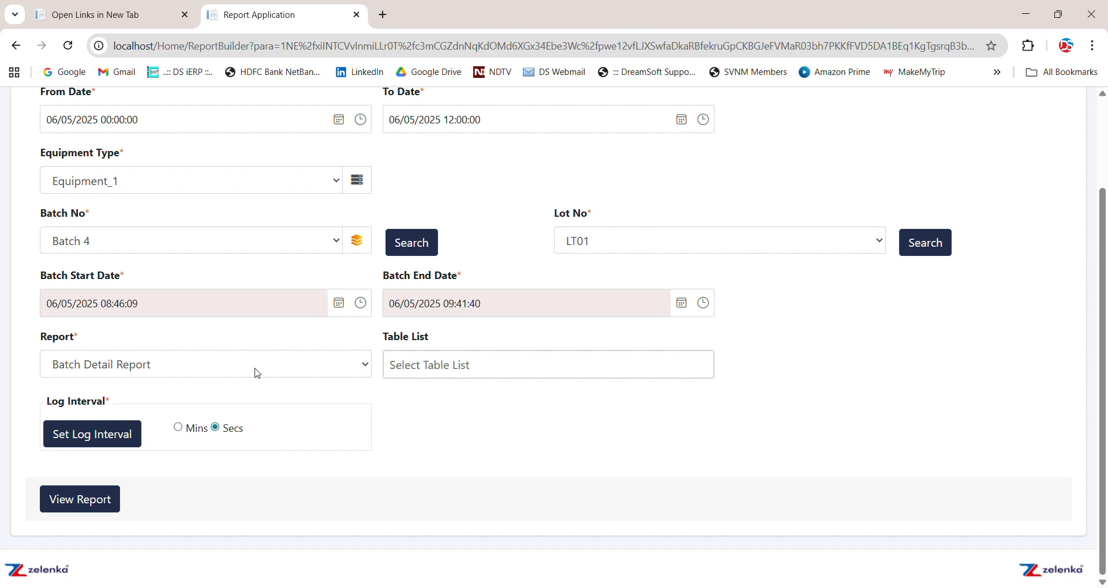
Review the tables available for the report in the Table List without selecting any
{"action": "left_click", "coordinate": [439, 365]}
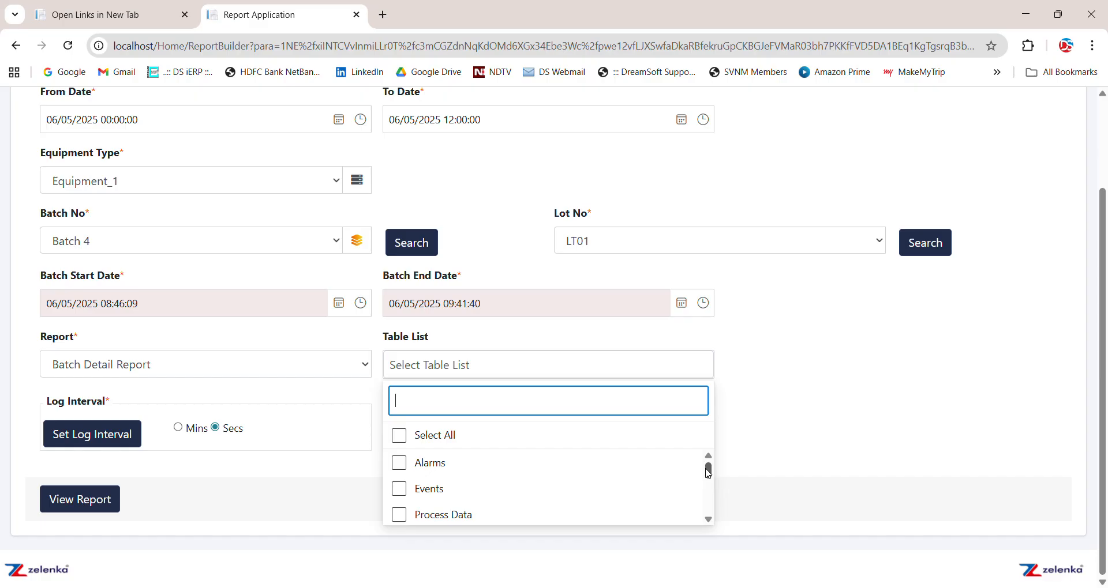
{"action": "left_click", "coordinate": [707, 470]}
{"action": "mouse_move", "coordinate": [709, 475]}
{"action": "left_mouse_down"}
{"action": "mouse_move", "coordinate": [711, 508]}
{"action": "mouse_move", "coordinate": [710, 462]}
{"action": "left_mouse_up"}
{"action": "left_click", "coordinate": [749, 359]}
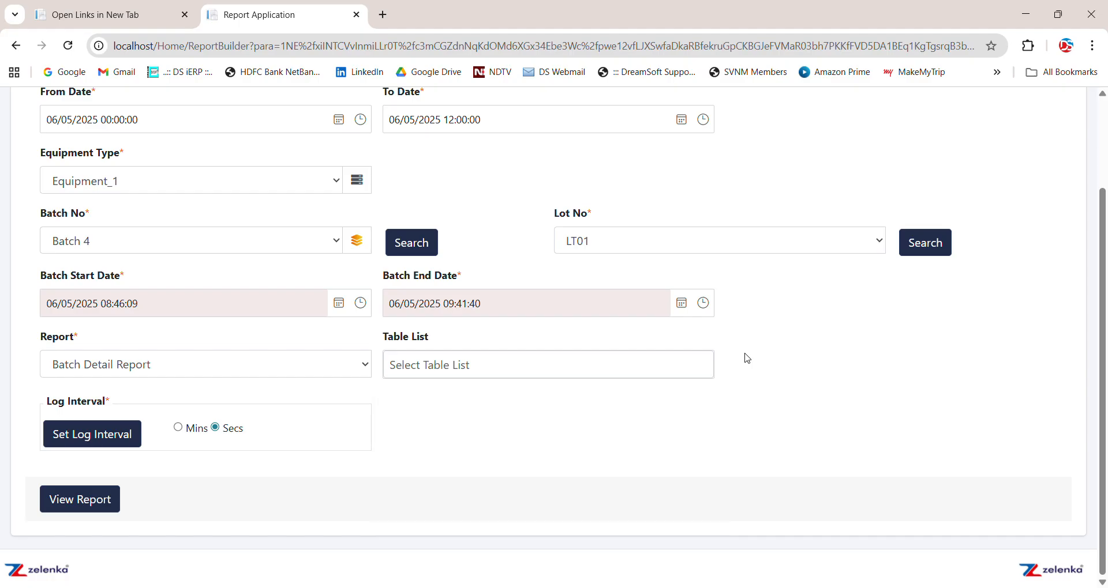
Review the log interval settings in seconds for the batch phases and close them without changes
{"action": "left_click", "coordinate": [102, 440]}
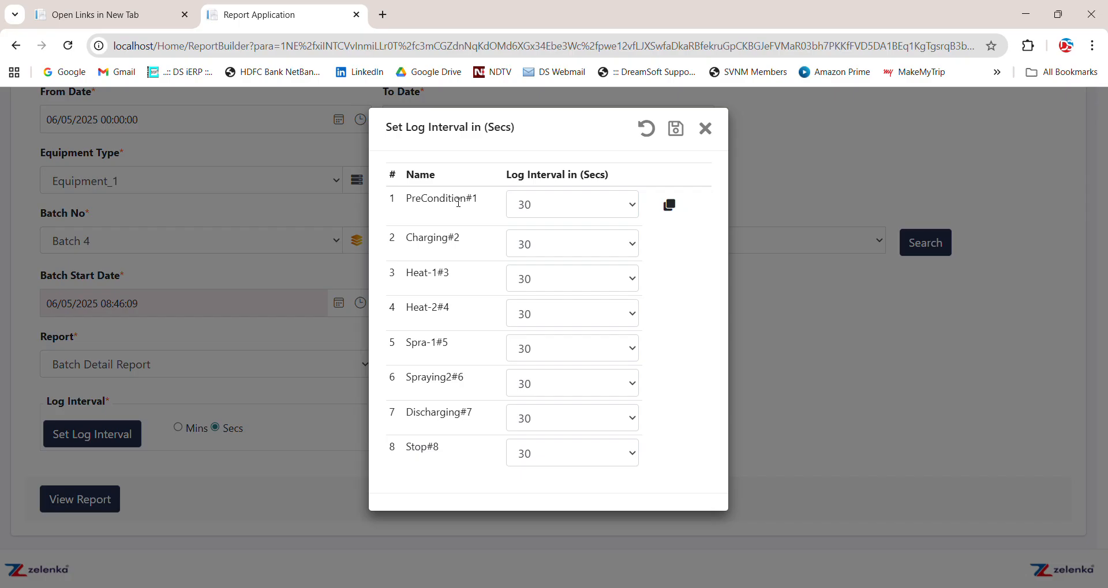
{"action": "left_click", "coordinate": [556, 205]}
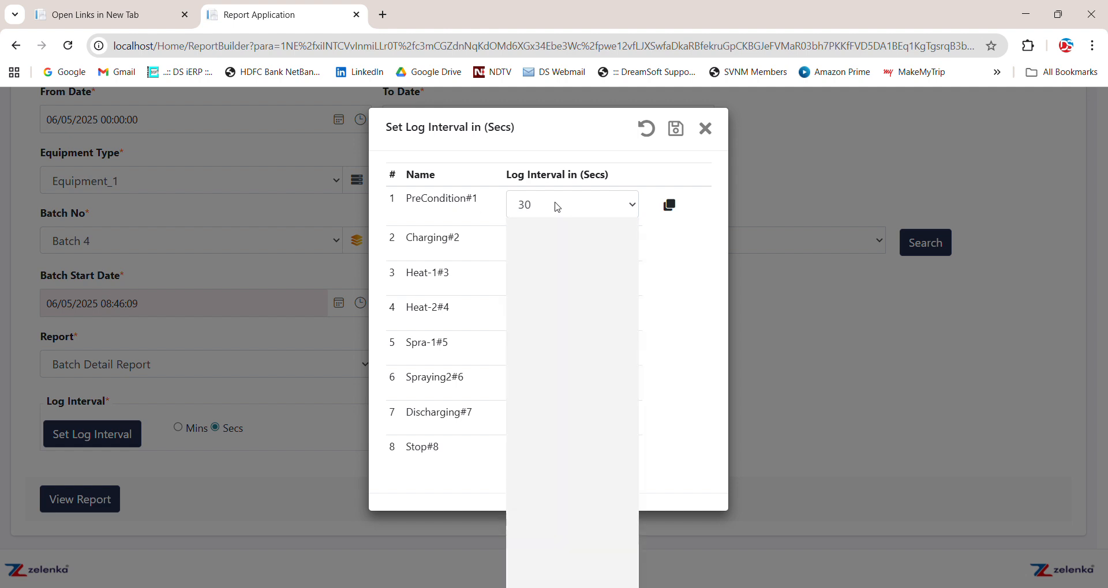
{"action": "left_click", "coordinate": [557, 208]}
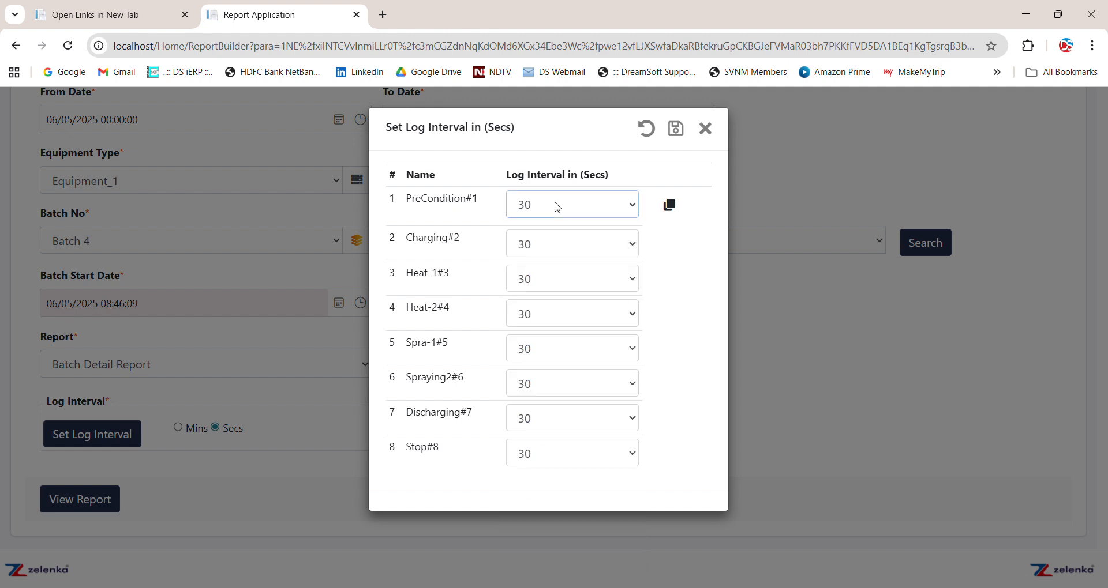
{"action": "left_click", "coordinate": [575, 252]}
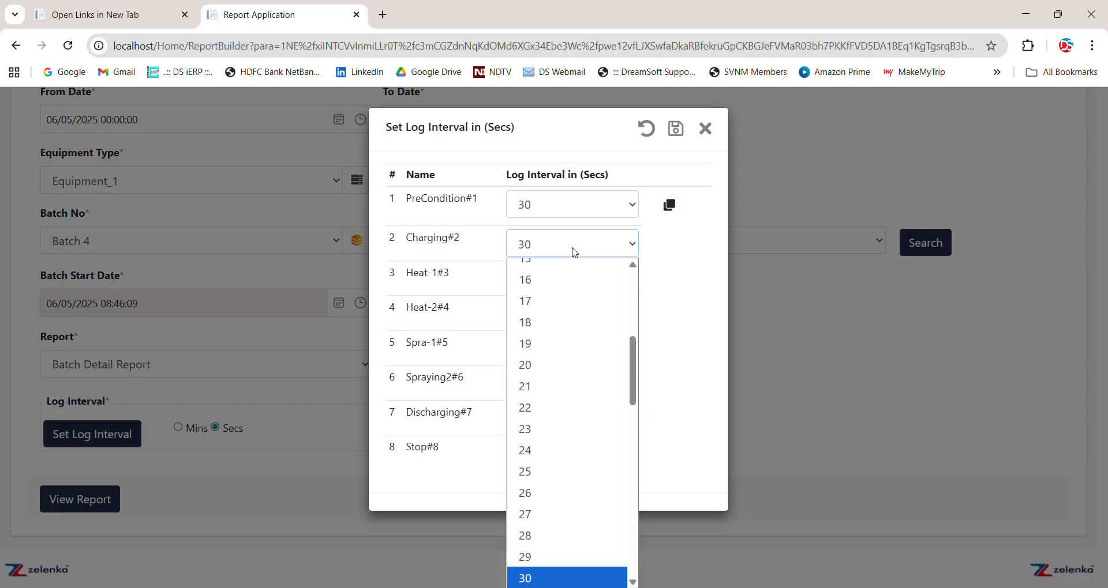
{"action": "left_click", "coordinate": [572, 251]}
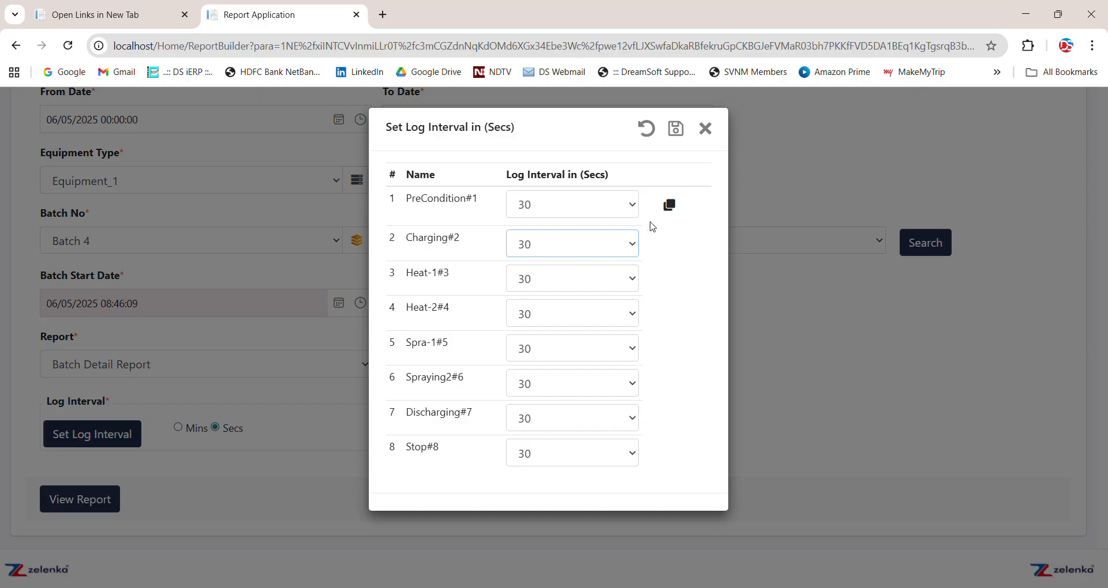
{"action": "left_click", "coordinate": [706, 129]}
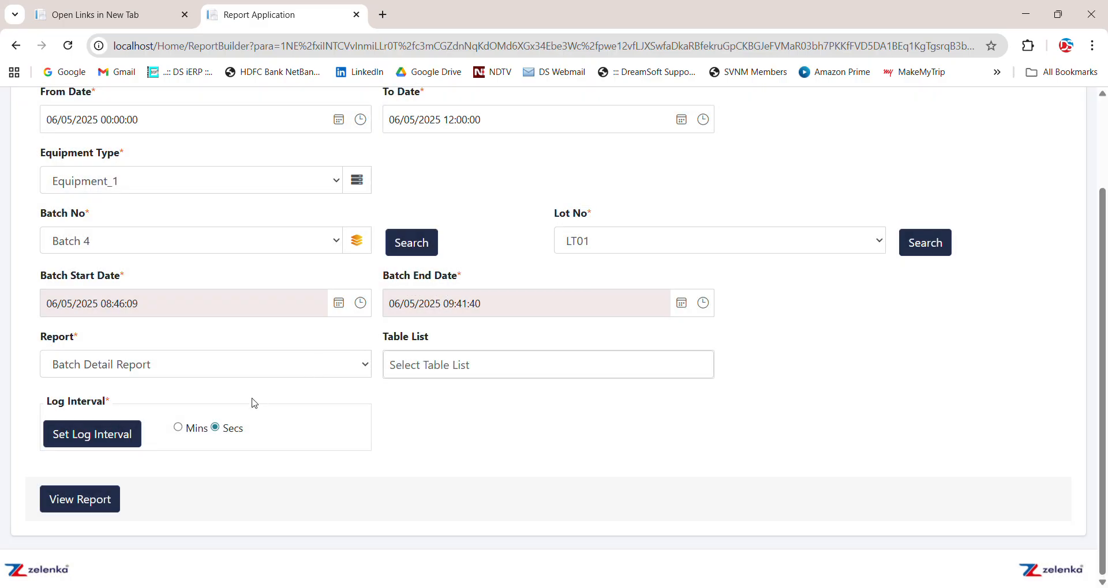
Switch the log interval unit to minutes and generate the batch detail report
{"action": "left_click", "coordinate": [179, 429]}
{"action": "left_click", "coordinate": [102, 502]}
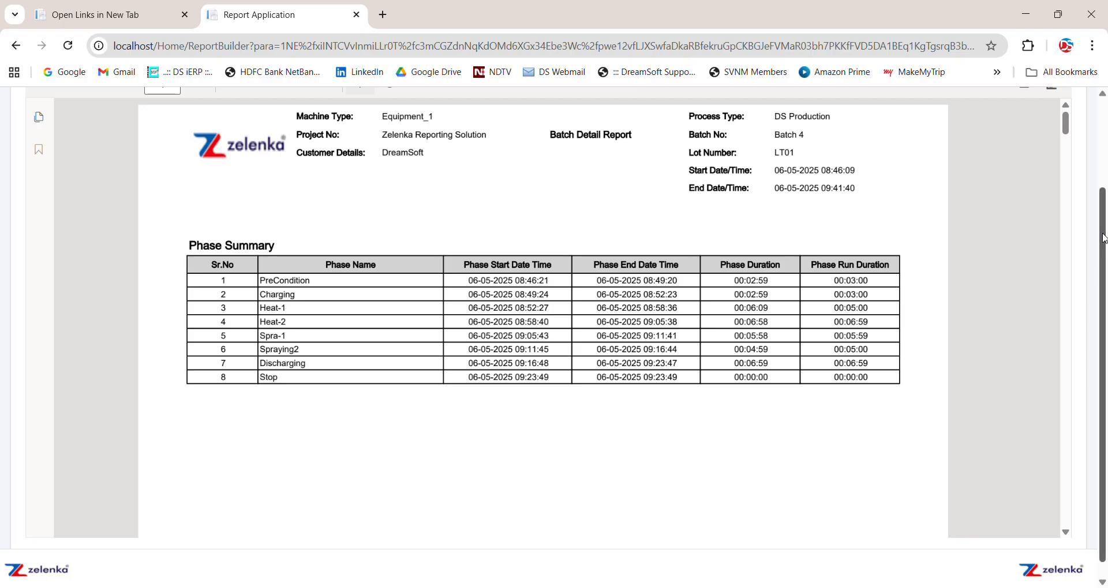
{"action": "left_click_drag", "start_coordinate": [1104, 239], "coordinate": [1092, 151]}
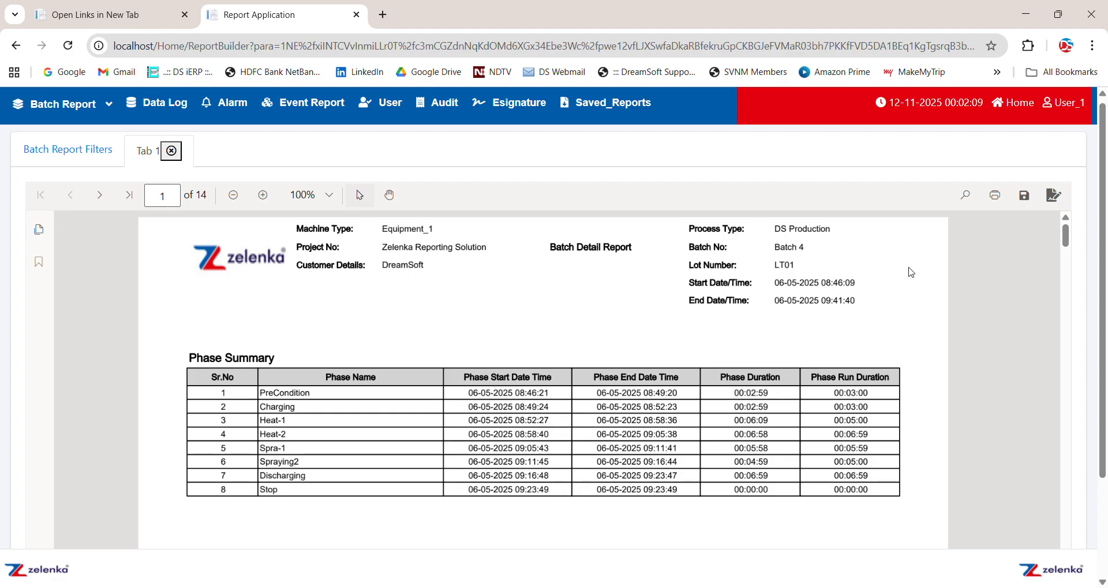
Examine the report's phase summary, process data, alarms, events, trend chart and sign-off page, and return to the first page
{"action": "left_click_drag", "start_coordinate": [1069, 237], "coordinate": [1069, 243]}
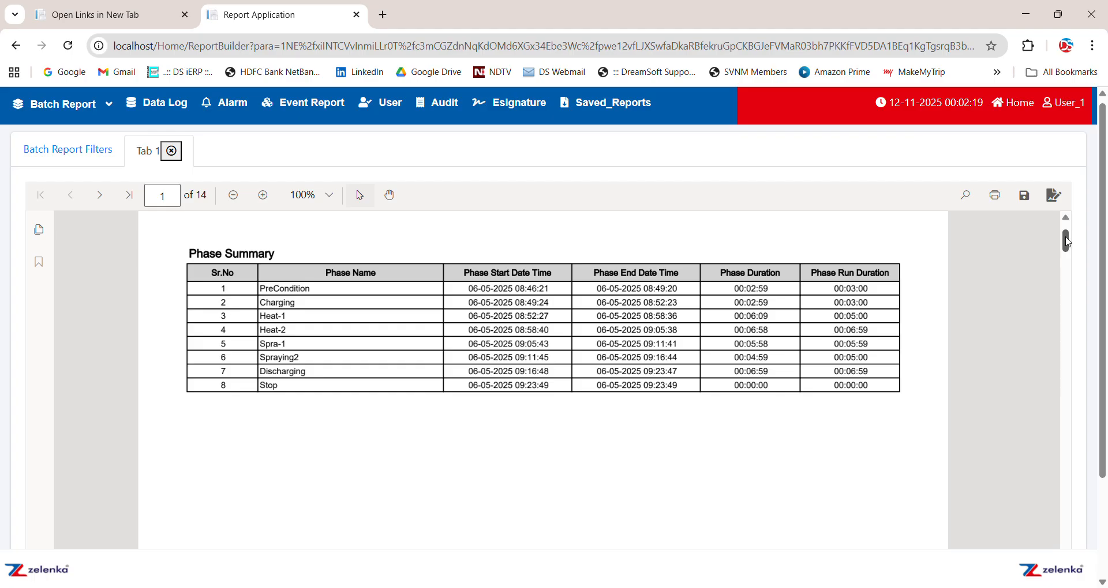
{"action": "left_click_drag", "start_coordinate": [1069, 242], "coordinate": [1067, 271]}
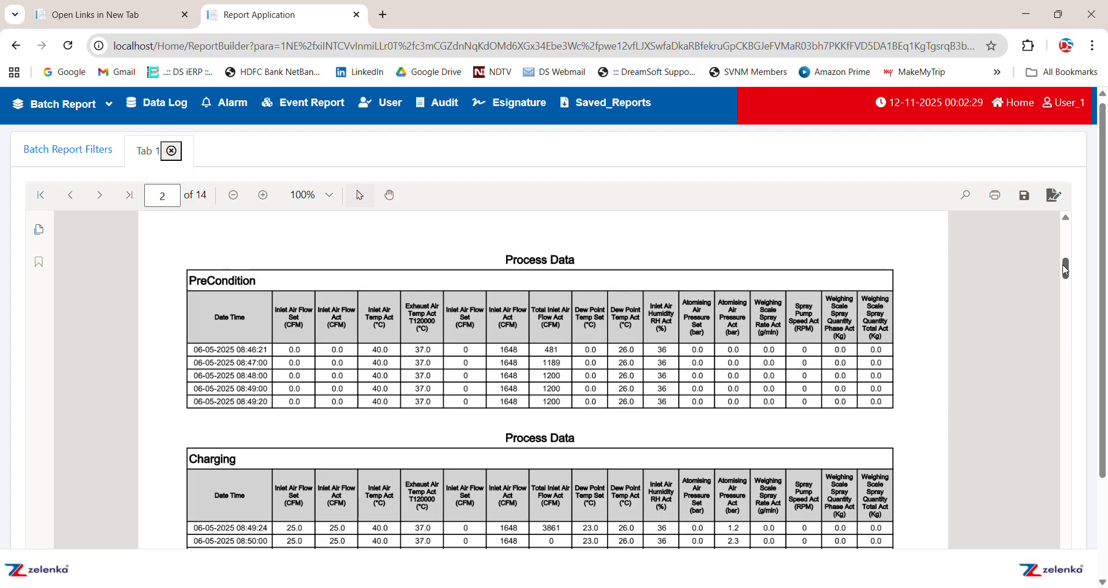
{"action": "left_click_drag", "start_coordinate": [1066, 270], "coordinate": [1084, 385]}
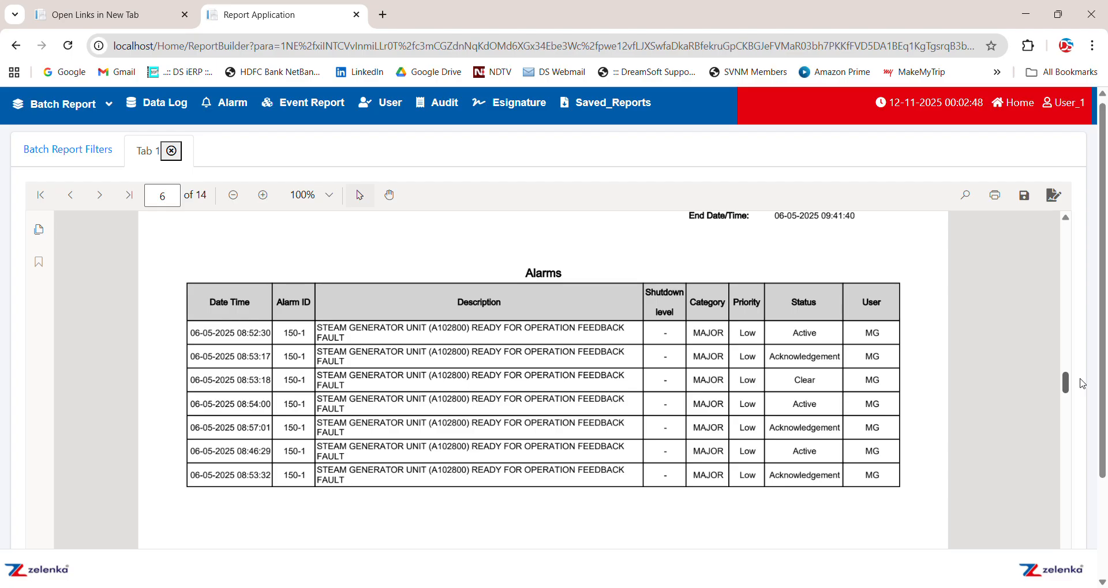
{"action": "left_click_drag", "start_coordinate": [1082, 384], "coordinate": [1078, 413]}
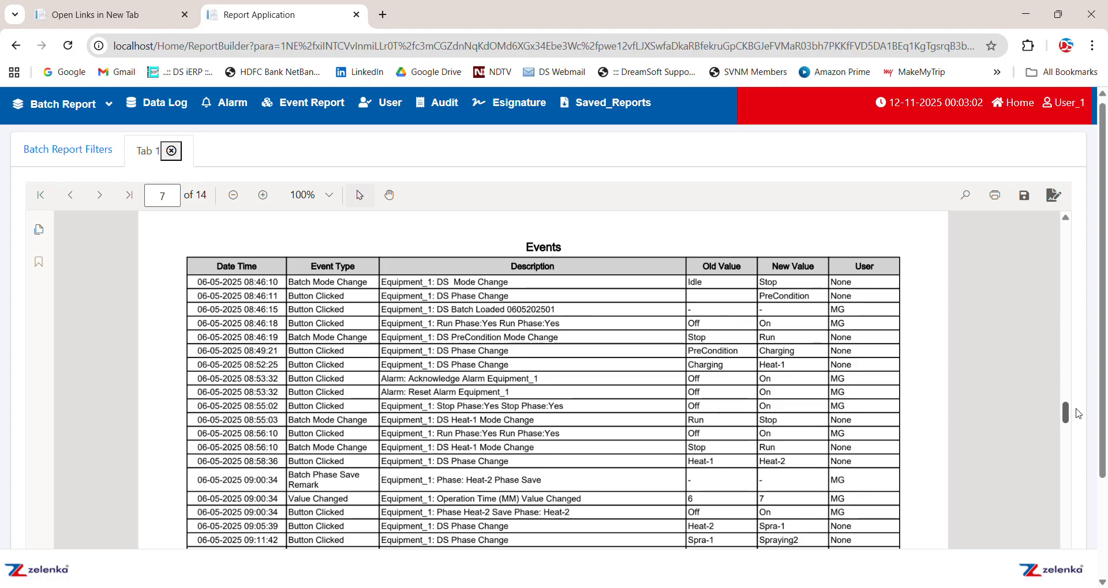
{"action": "left_click_drag", "start_coordinate": [1078, 414], "coordinate": [1074, 473]}
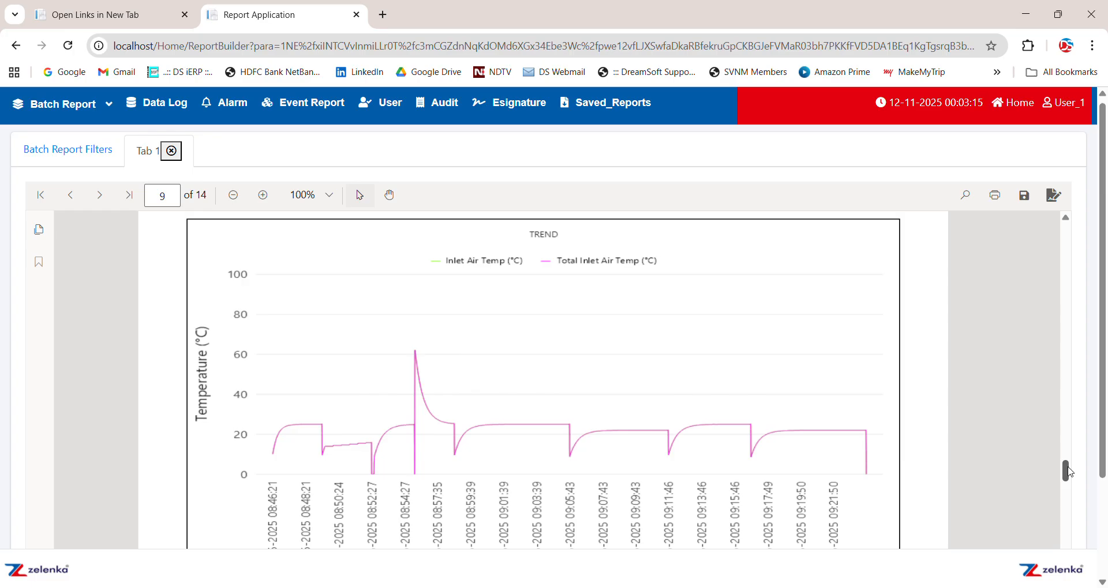
{"action": "left_click_drag", "start_coordinate": [1070, 472], "coordinate": [1078, 585]}
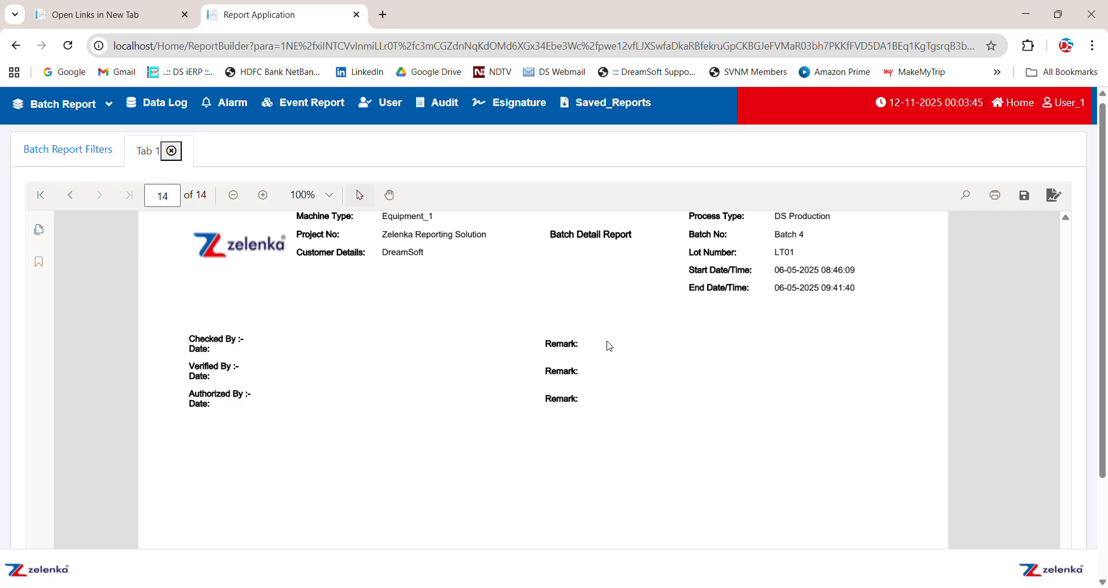
{"action": "scroll", "coordinate": [1102, 433], "scroll_direction": "up", "scroll_amount": 1}
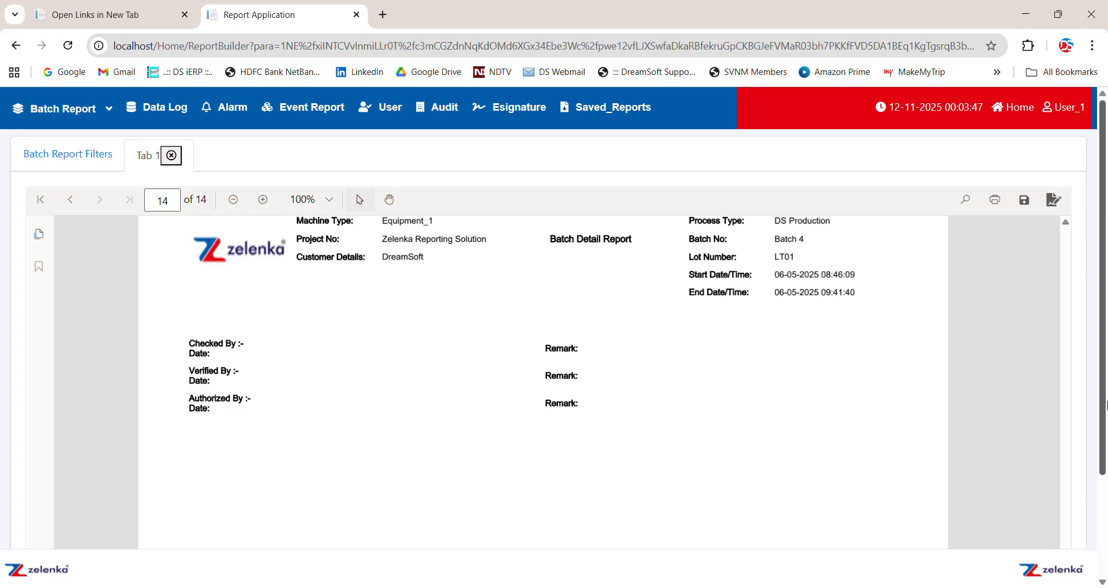
{"action": "left_click", "coordinate": [1066, 239]}
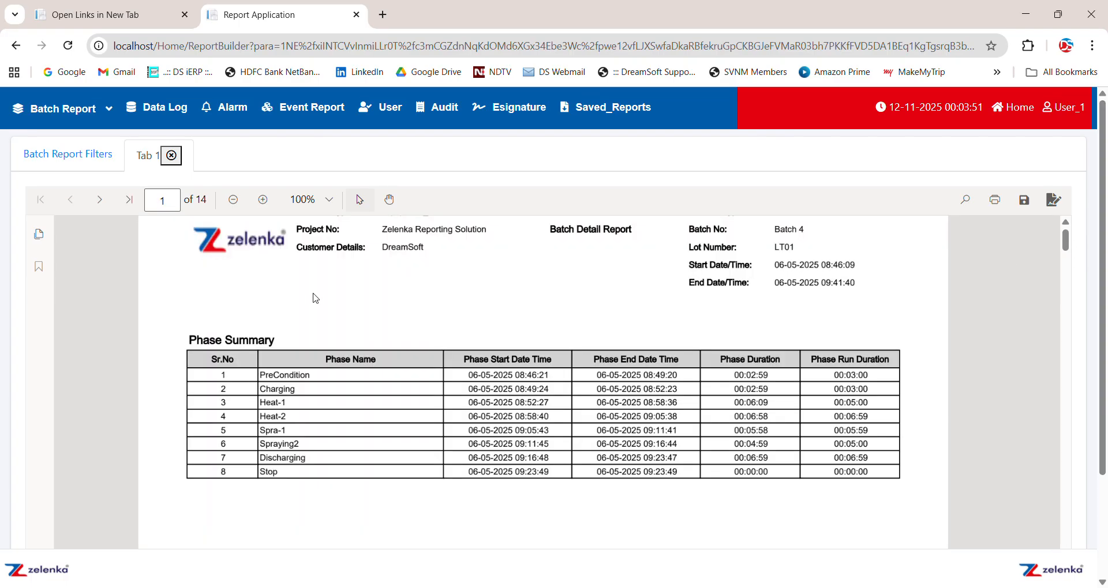
Switch between the batch filters and the generated report, and recheck the filter settings
{"action": "left_click", "coordinate": [77, 156]}
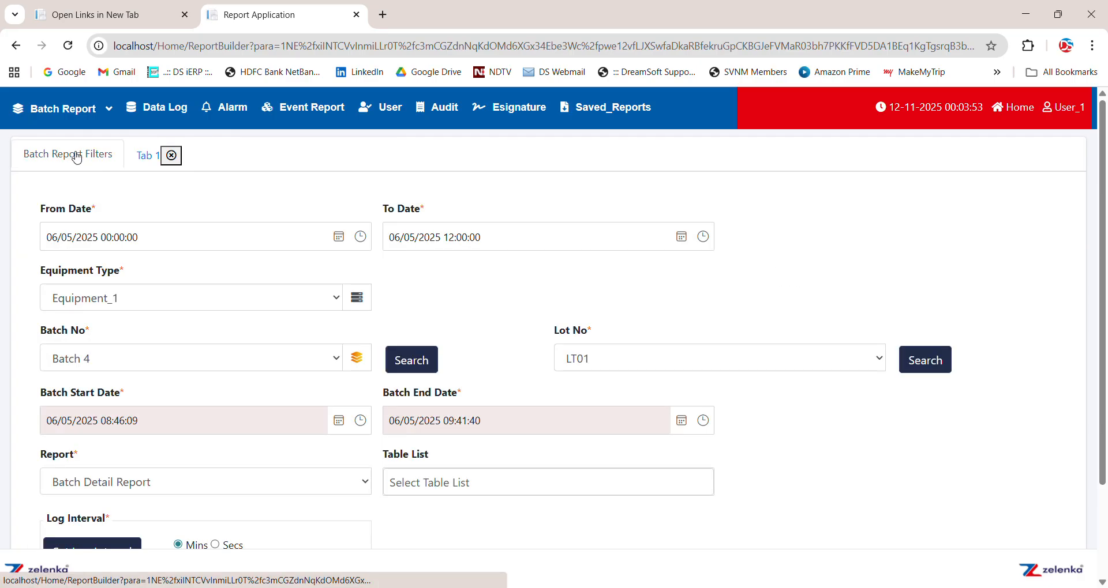
{"action": "left_click", "coordinate": [147, 163]}
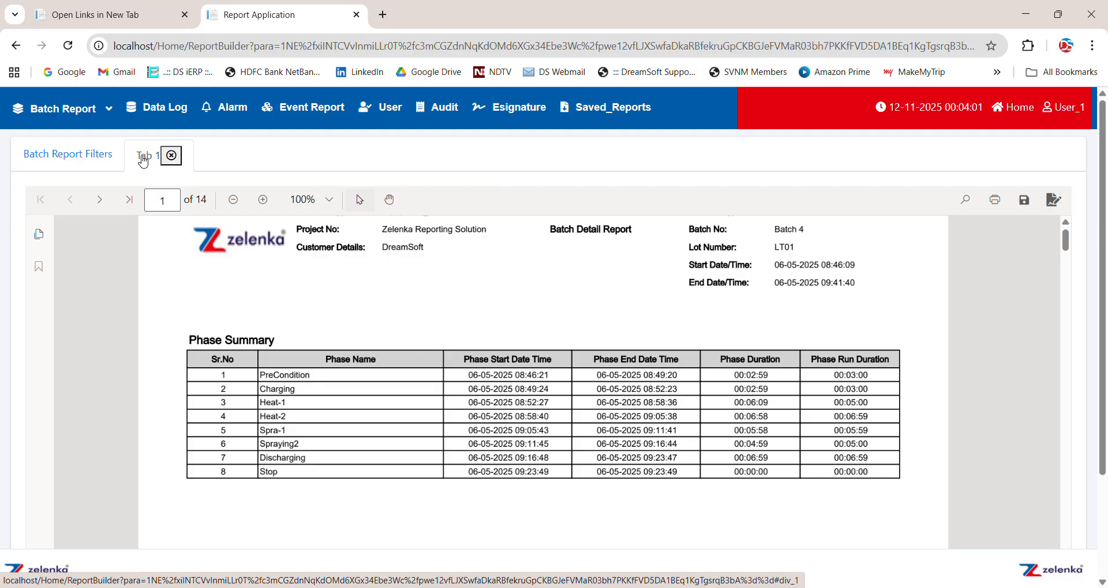
{"action": "left_click", "coordinate": [94, 154]}
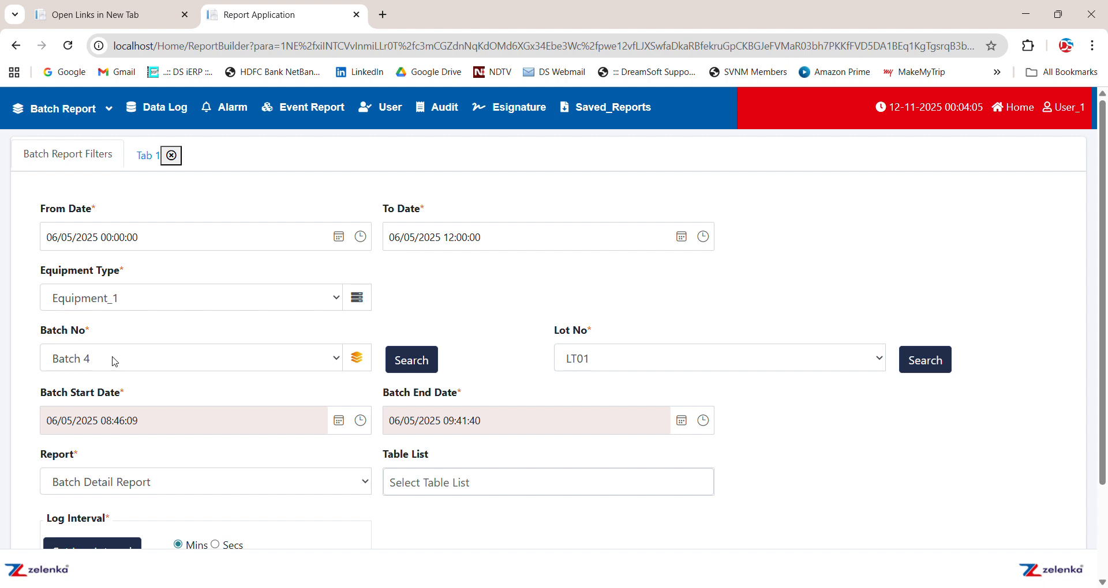
{"action": "left_click_drag", "start_coordinate": [1104, 308], "coordinate": [1103, 404]}
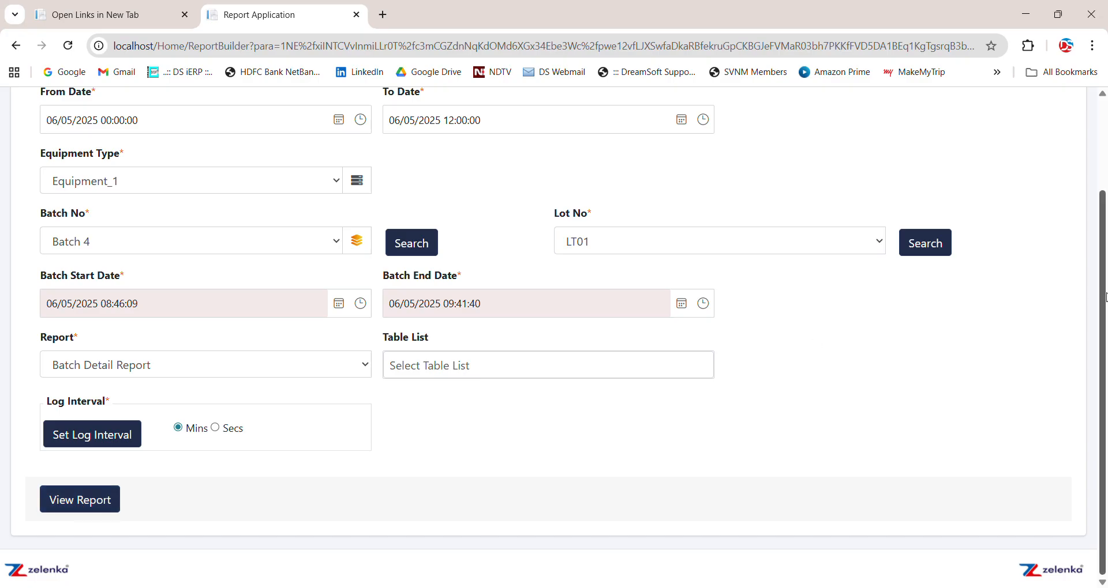
{"action": "left_click_drag", "start_coordinate": [1104, 297], "coordinate": [1105, 203]}
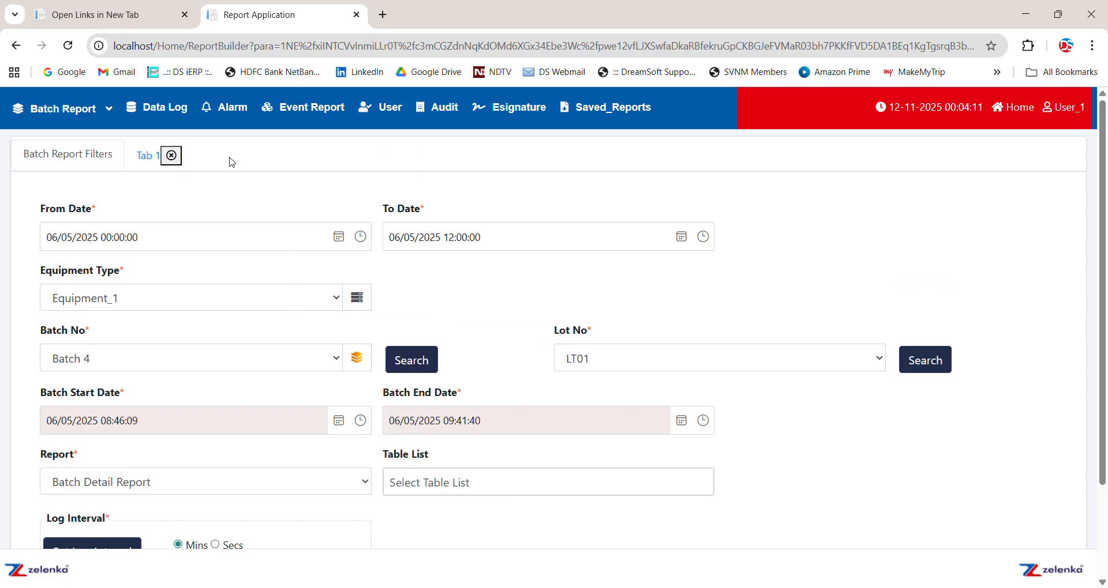